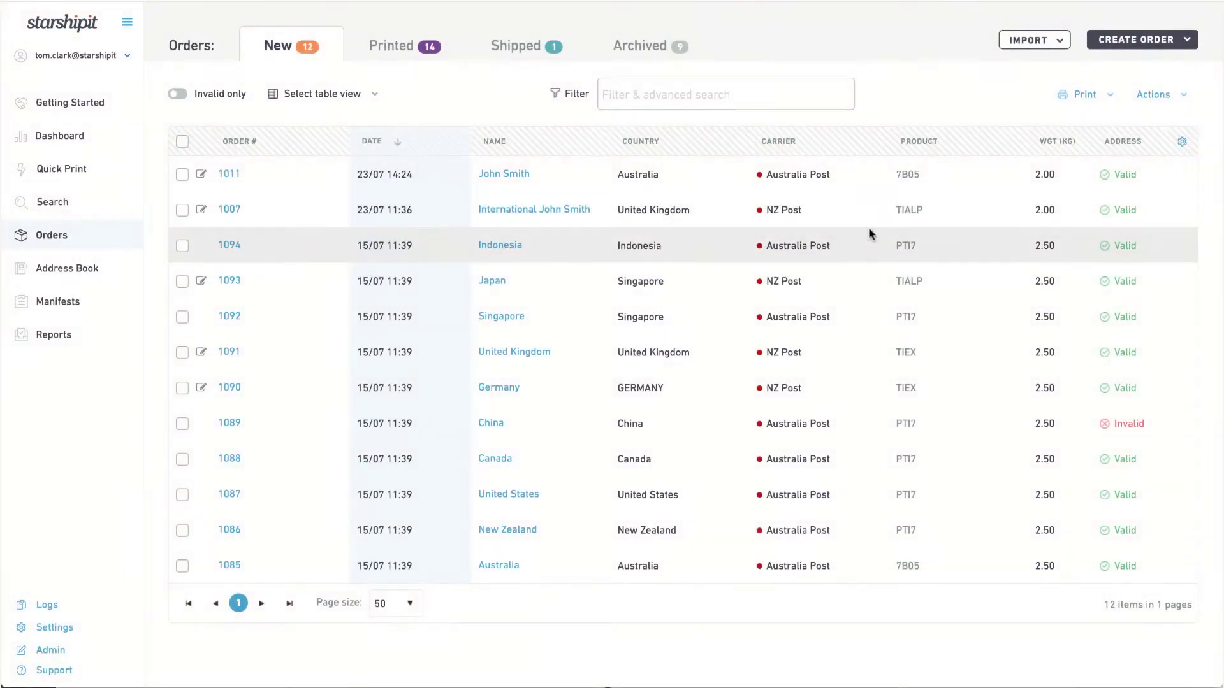
- Enable advanced checkout-rate courier configuration and set Australia Post to Contract Rates
left_click(78, 626)
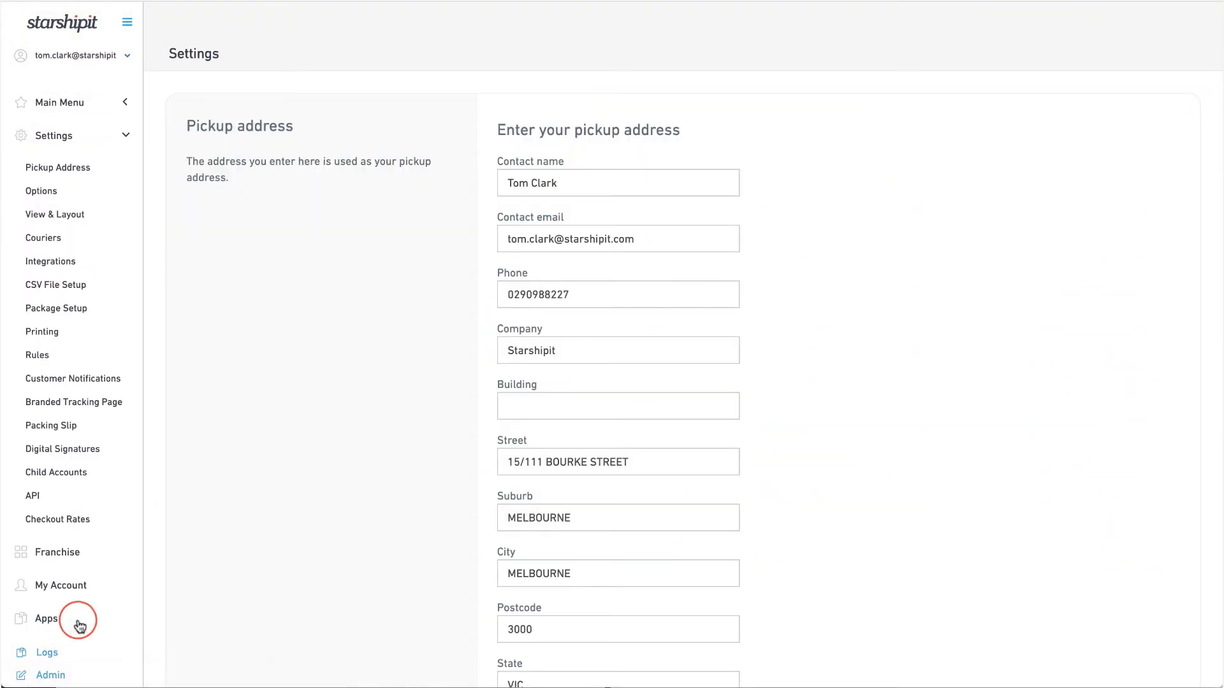
left_click(87, 528)
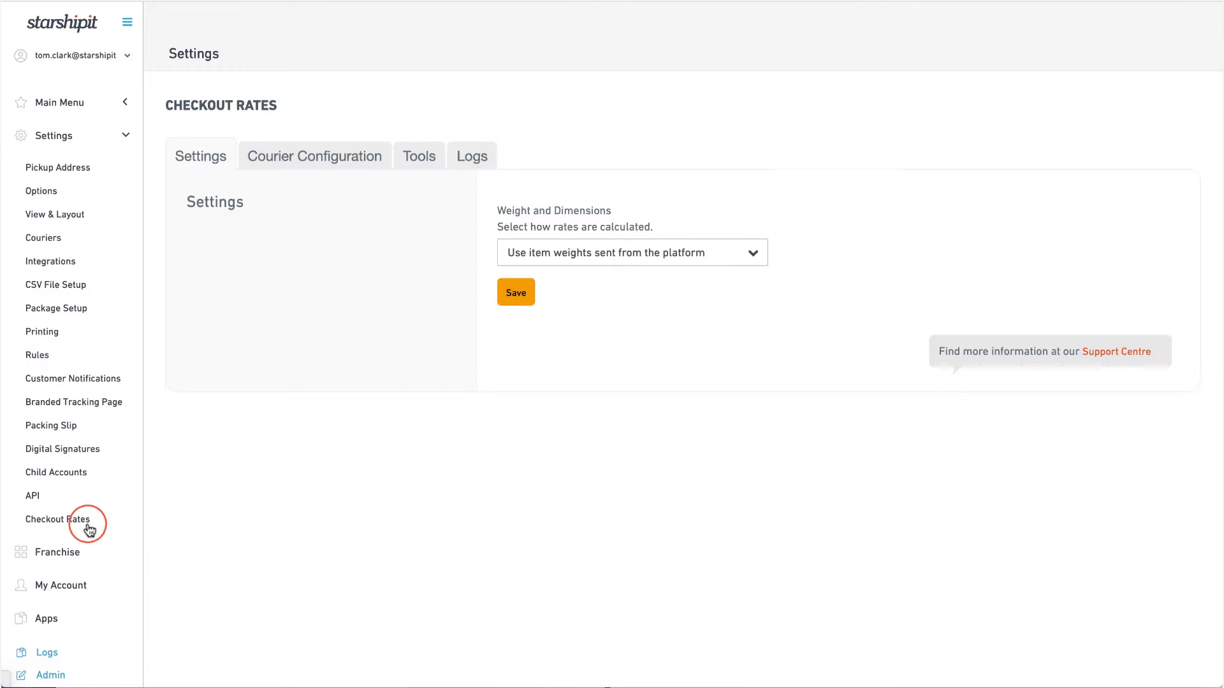
left_click(332, 157)
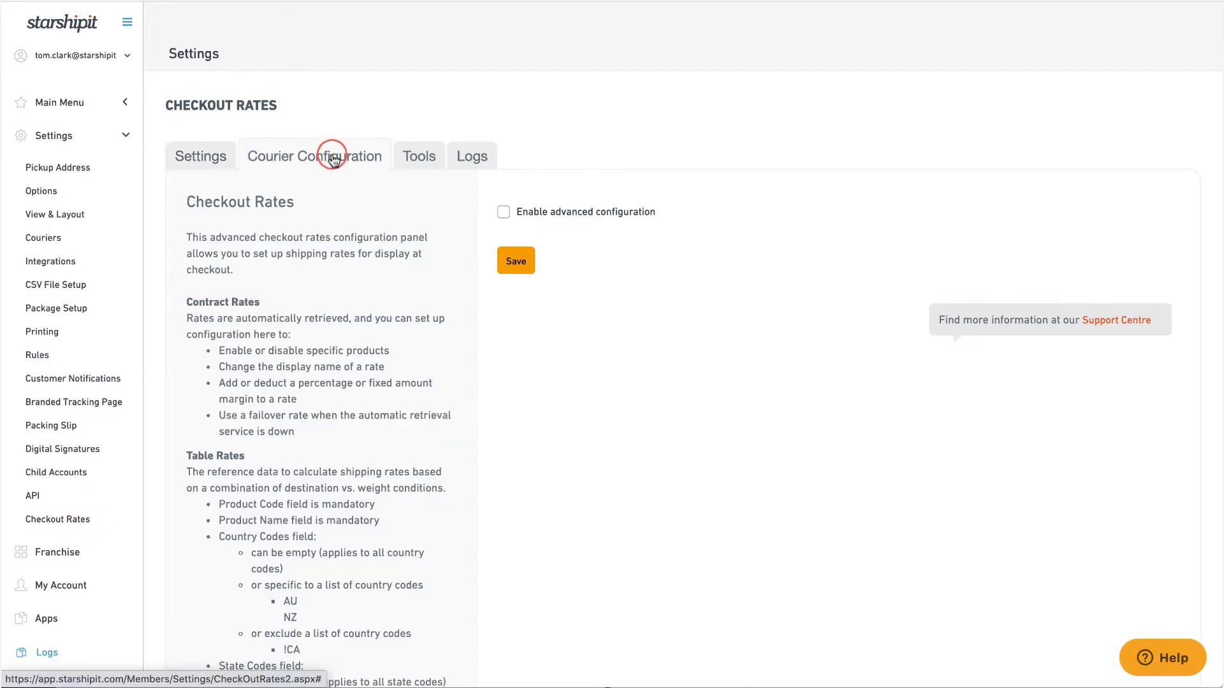
left_click(503, 211)
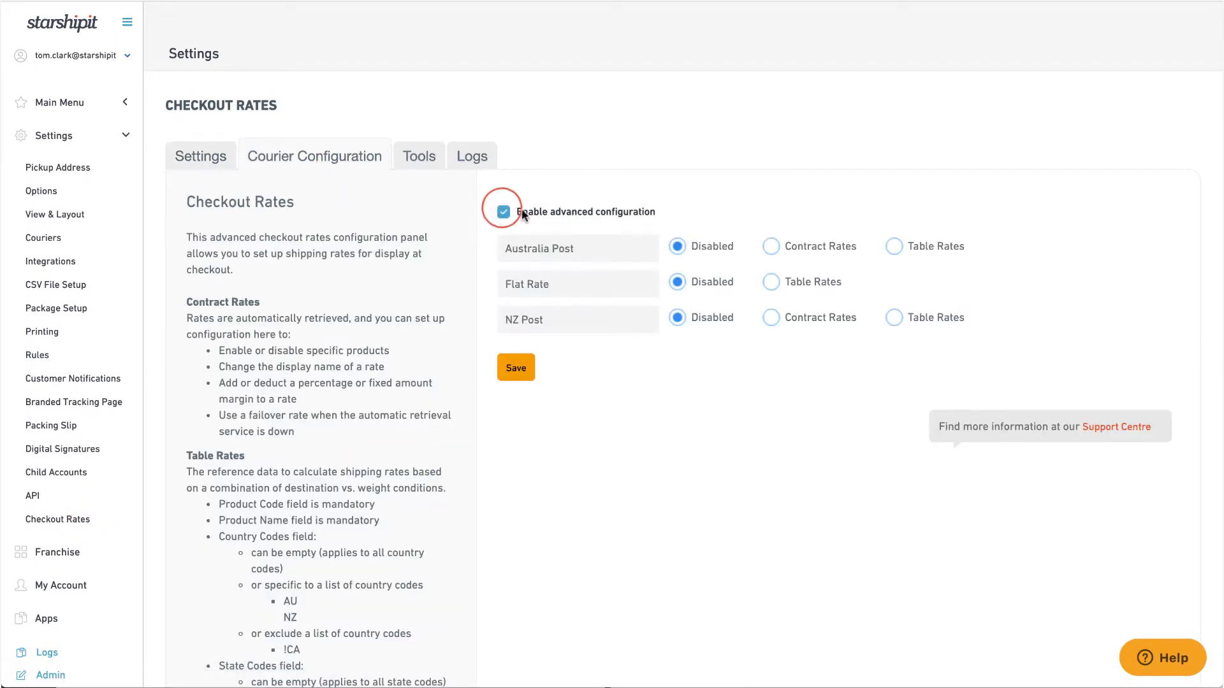
left_click(771, 246)
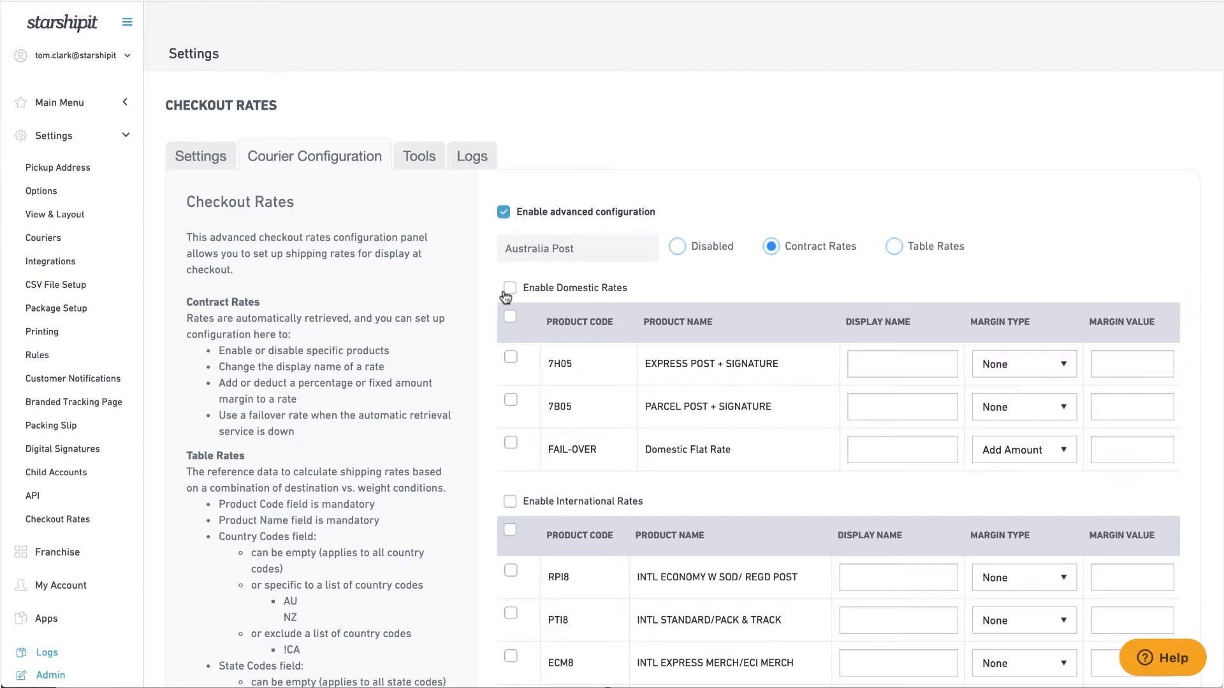
- Enable domestic rates with 7H05 named Express and 7B05 named Standard
left_click(510, 289)
left_click(510, 357)
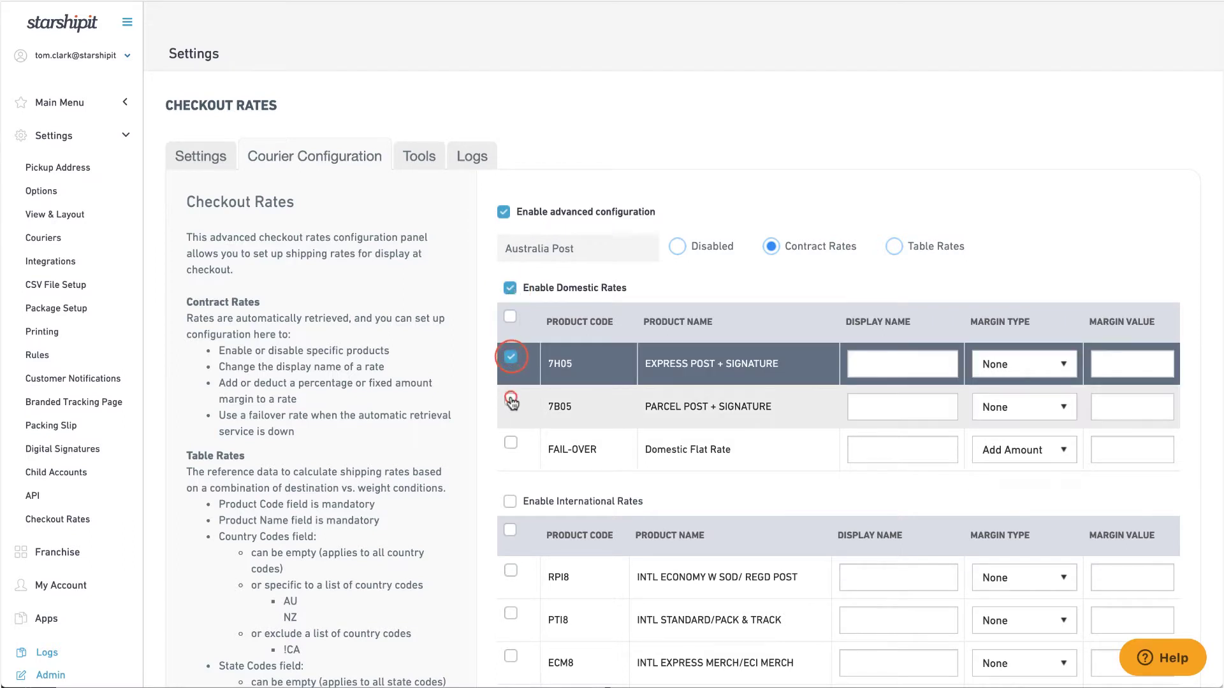
left_click(510, 400)
left_click(883, 364)
type("Exp")
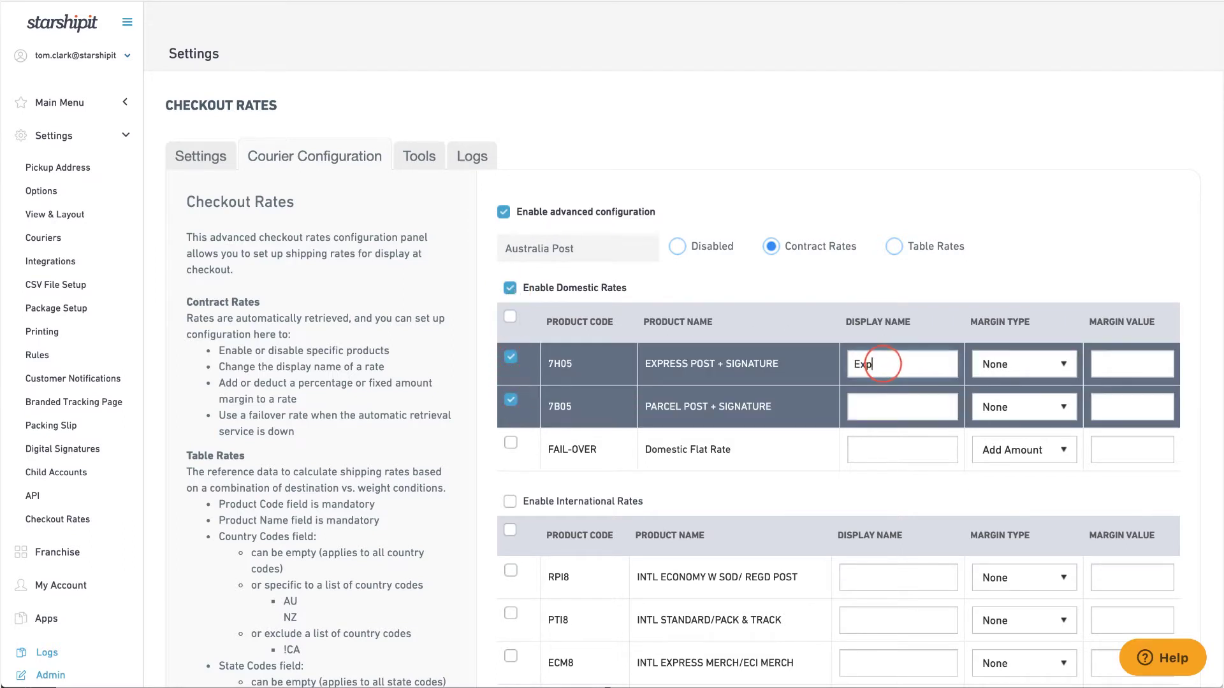
type("ress")
left_click(920, 407)
type("Standard")
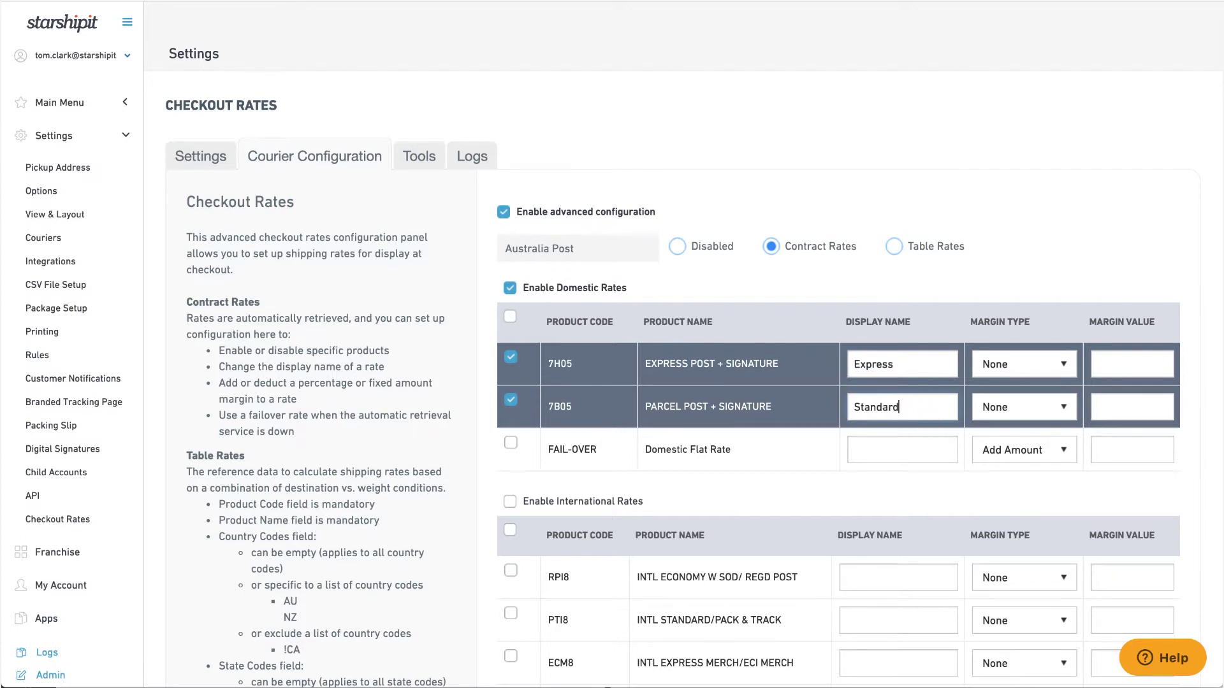
- Give 7H05 an Add Amount margin of 2 and 7B05 an Add Percentage margin of -10
left_click(1056, 363)
left_click(1028, 414)
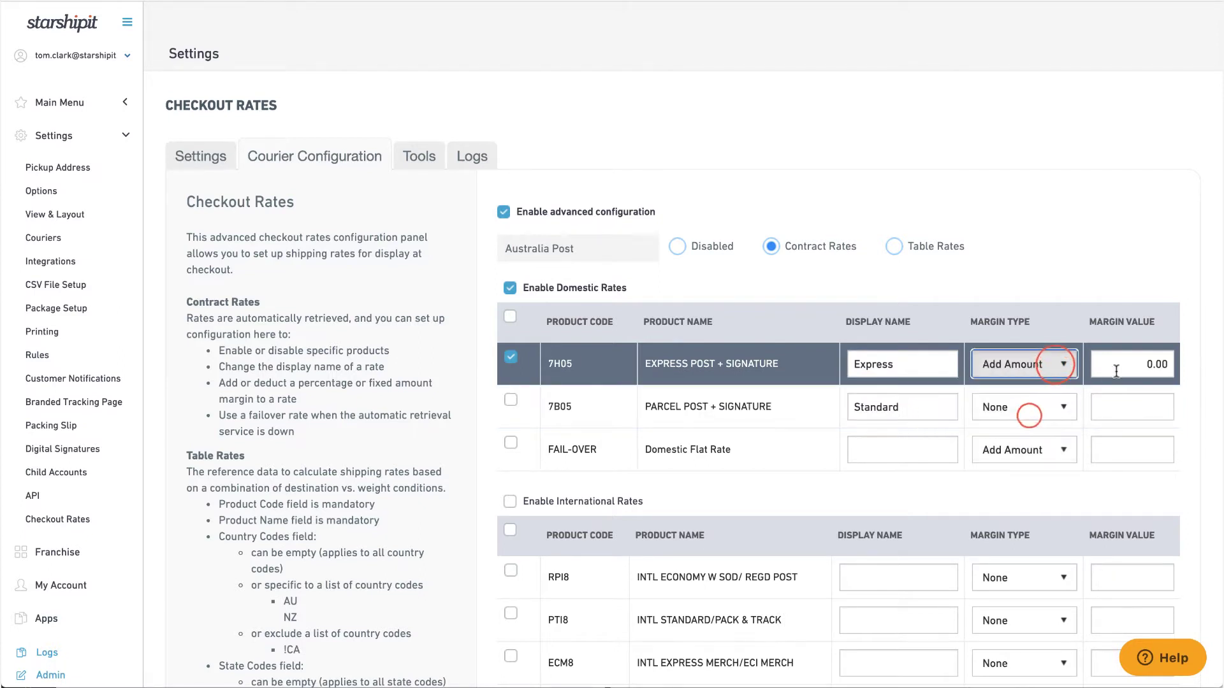
left_click(1120, 369)
type("2")
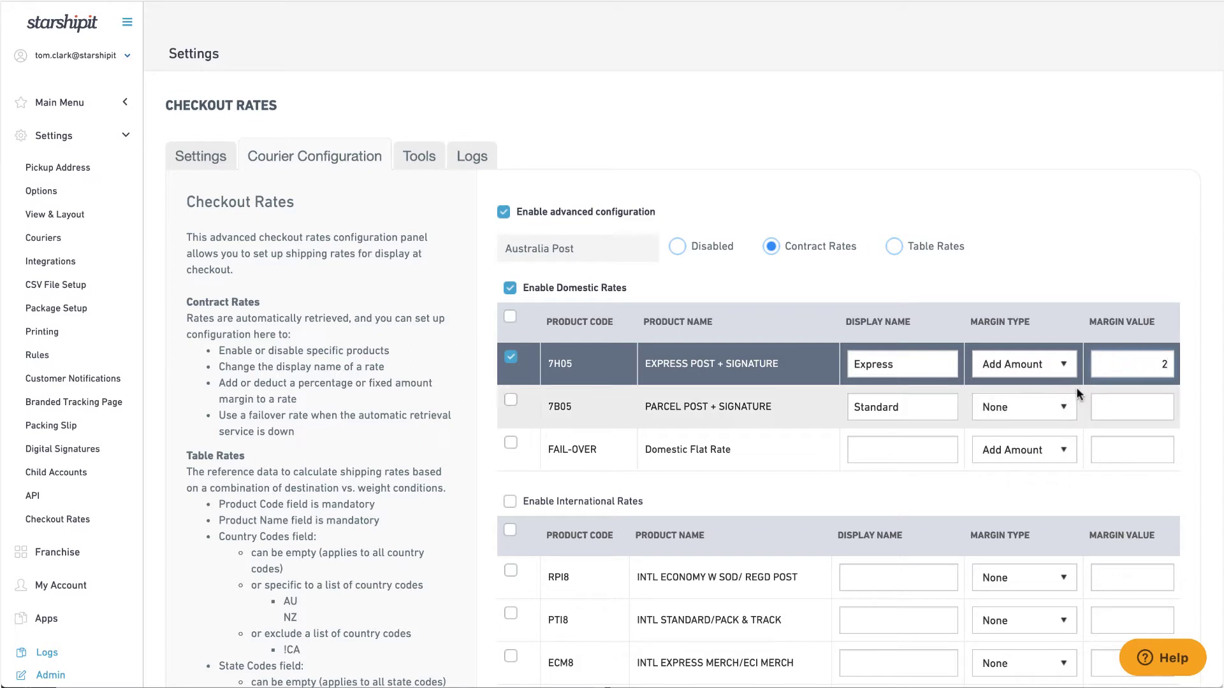
left_click(1062, 407)
left_click(1032, 474)
left_click(1144, 411)
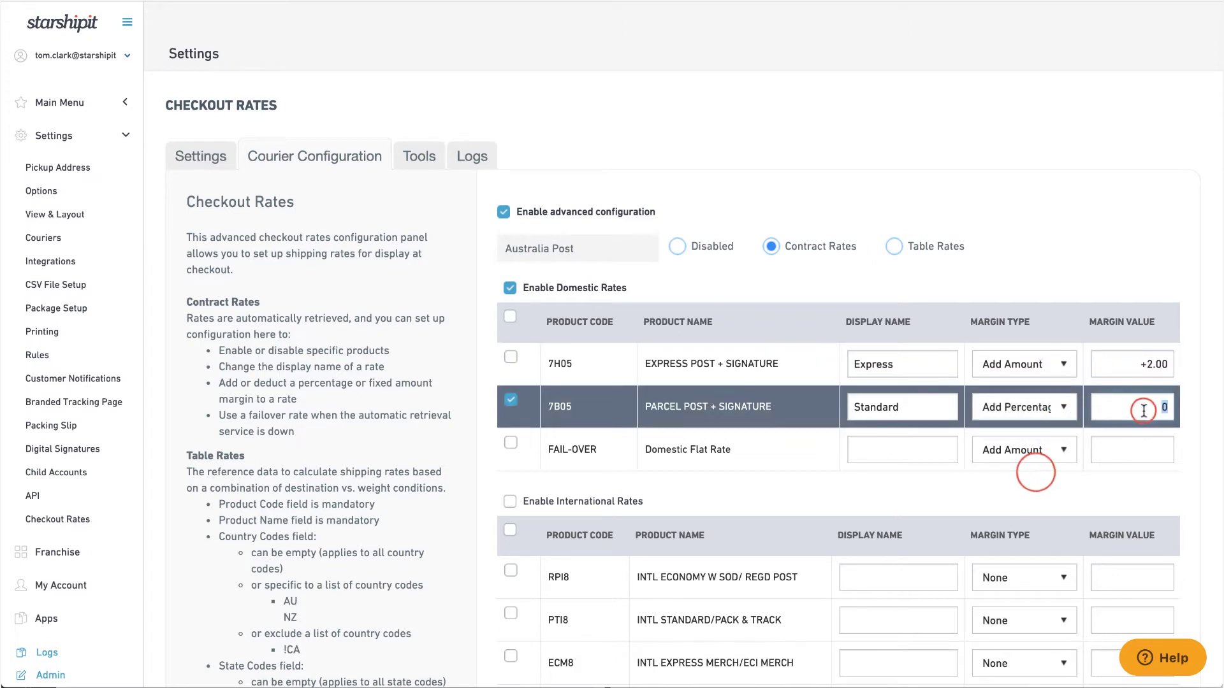
type("-10")
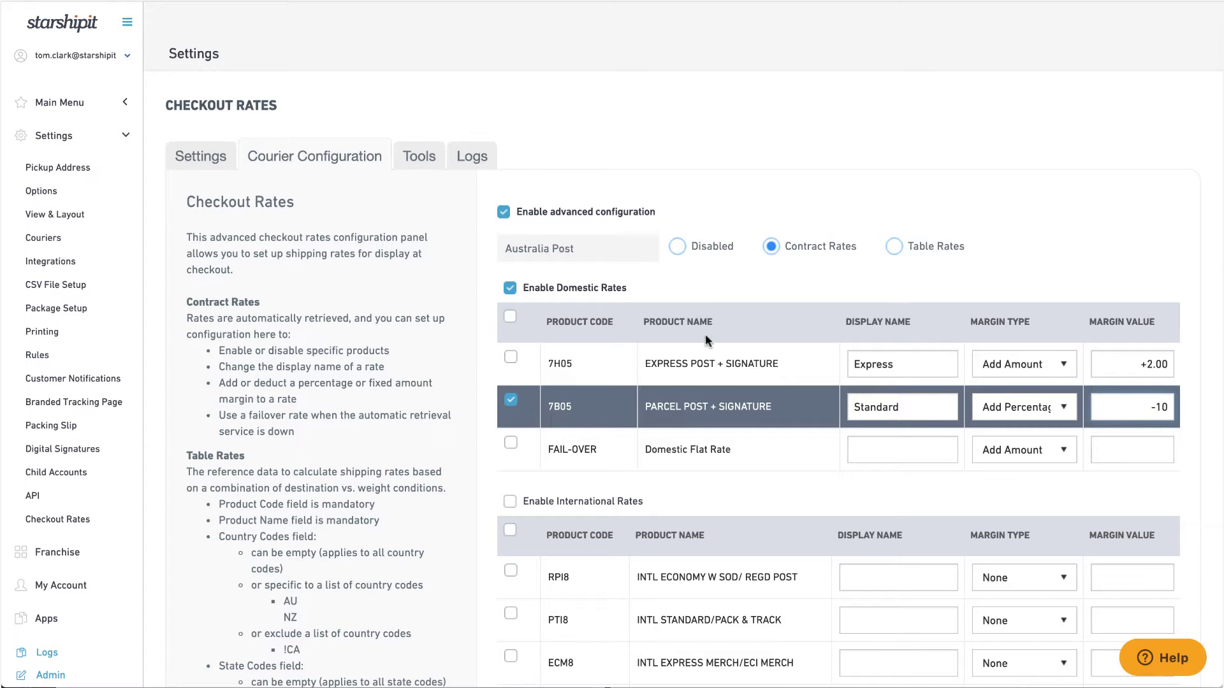
- Re-include 7H05 and add a domestic fail-over rate named Domestic with a +20 margin
left_click(511, 357)
left_click(510, 444)
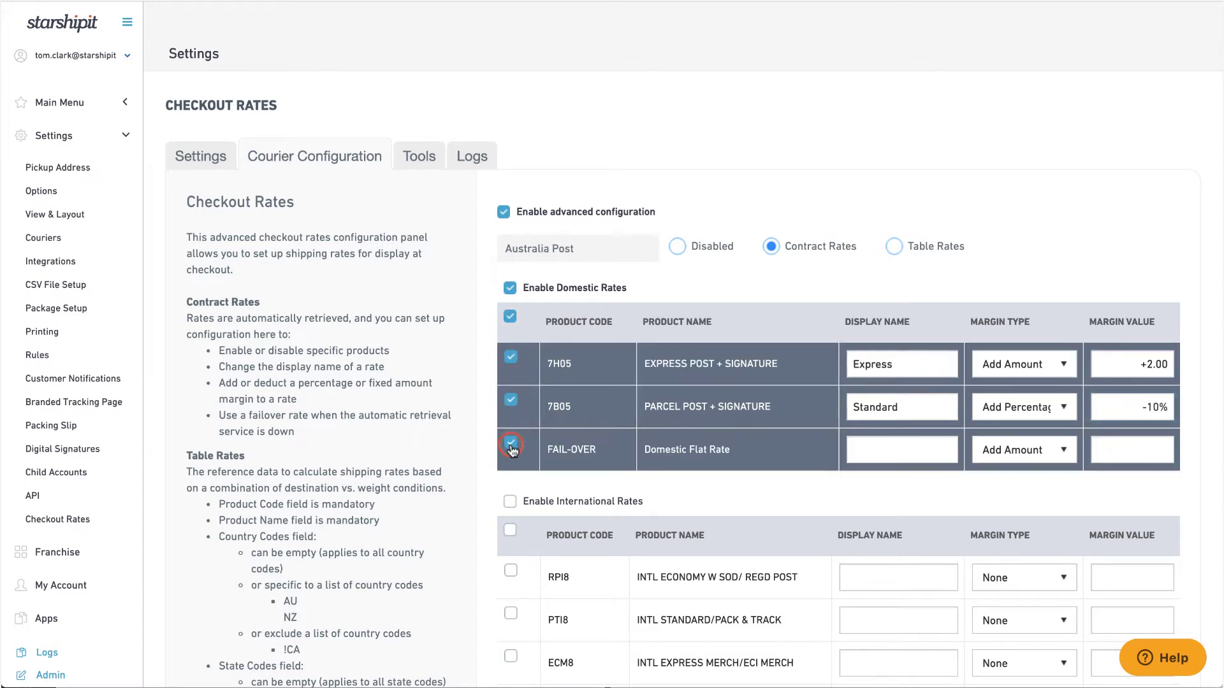
left_click(887, 448)
type("Domestic")
left_click(1137, 450)
type("20")
- Enable international rates, naming AIR8 'International Economy' and PTI7 'International Standard'
left_click(510, 501)
scroll(510, 501, "down", 5)
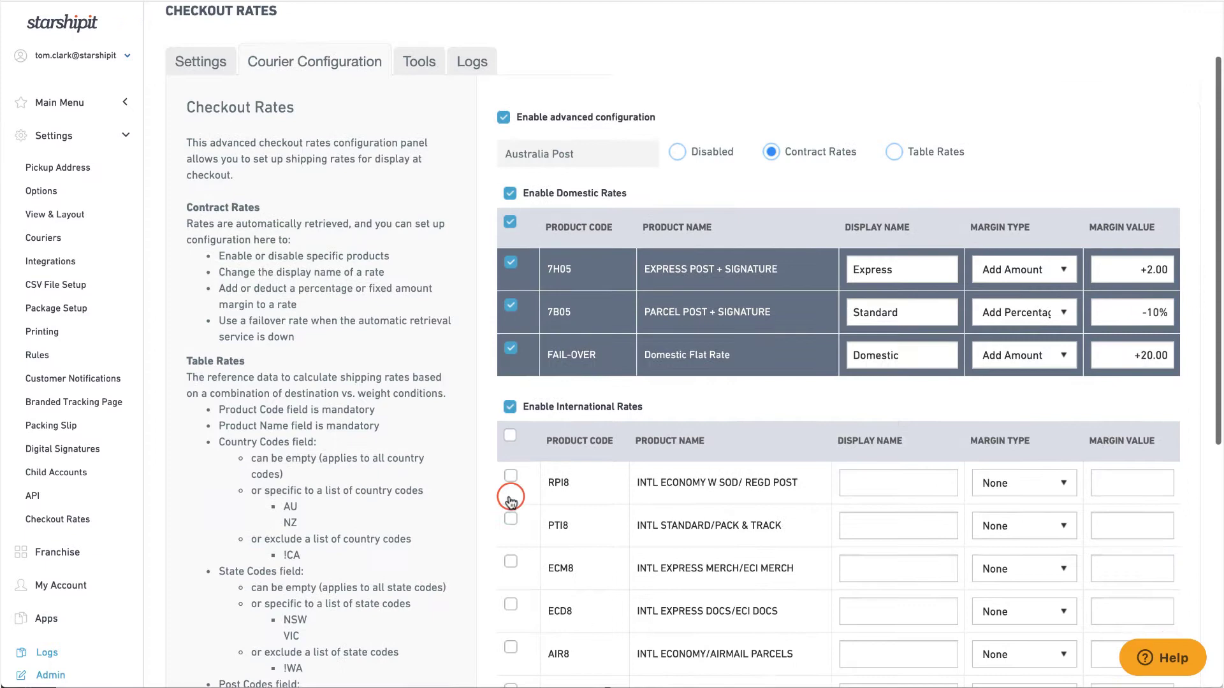
left_click(509, 482)
left_click(510, 433)
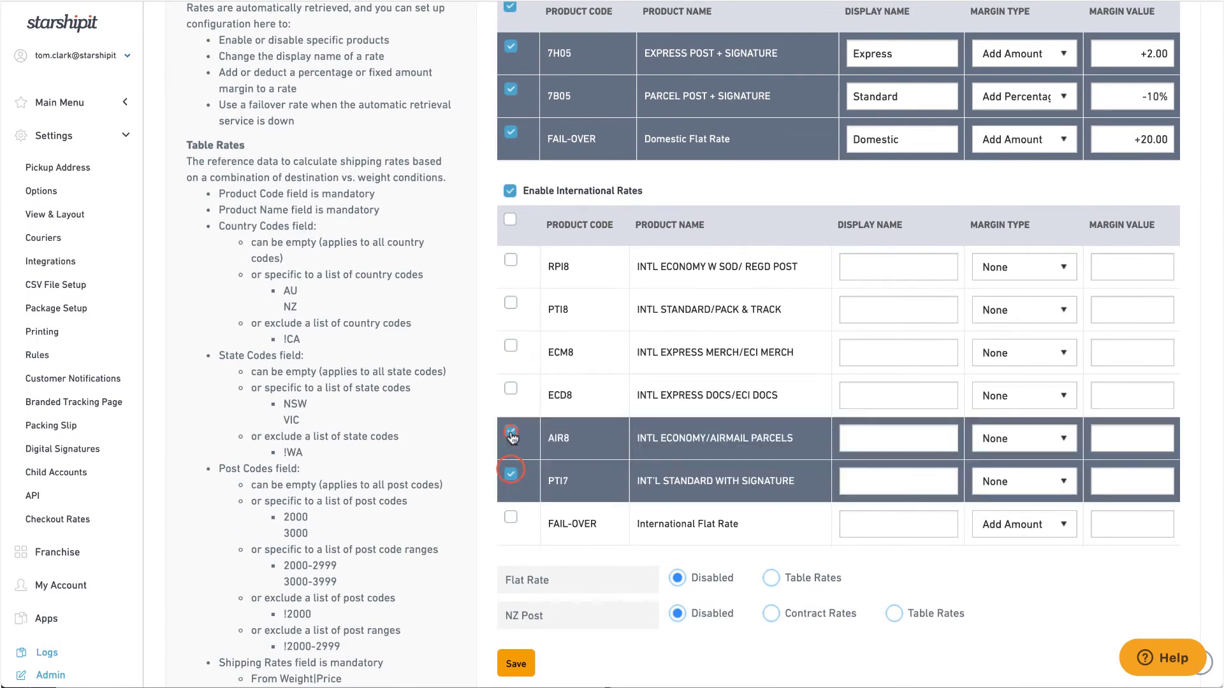
left_click(882, 445)
type("International Economy")
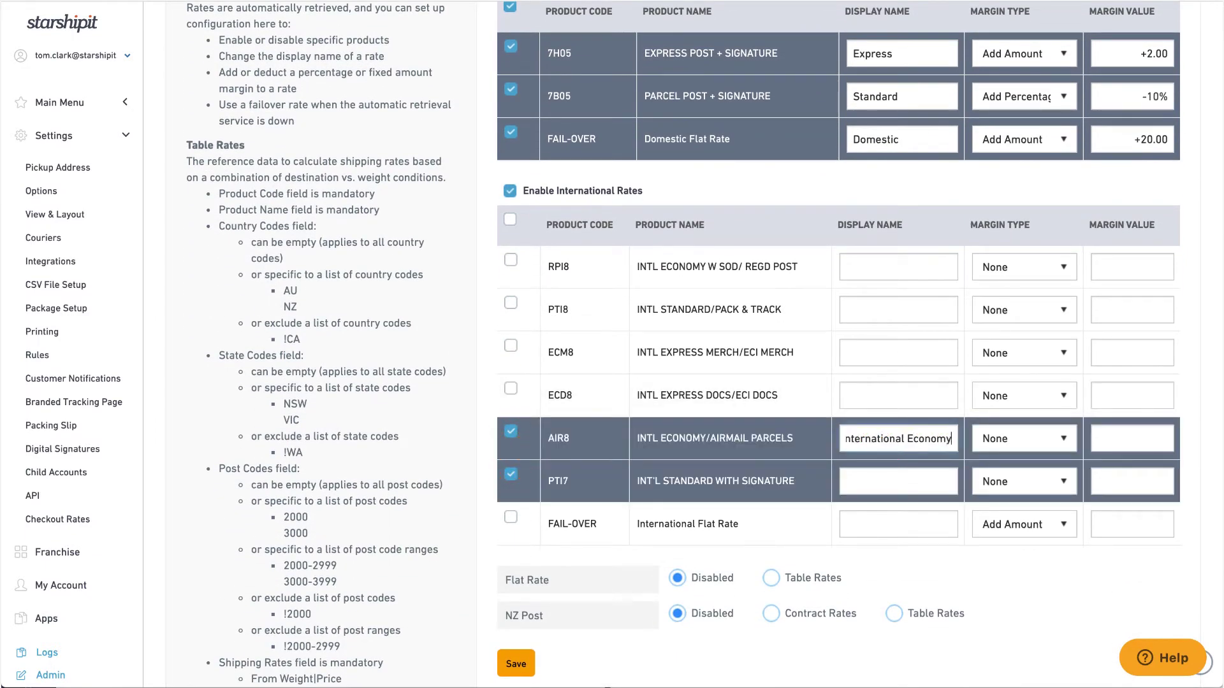
left_click(918, 477)
type("International Standard")
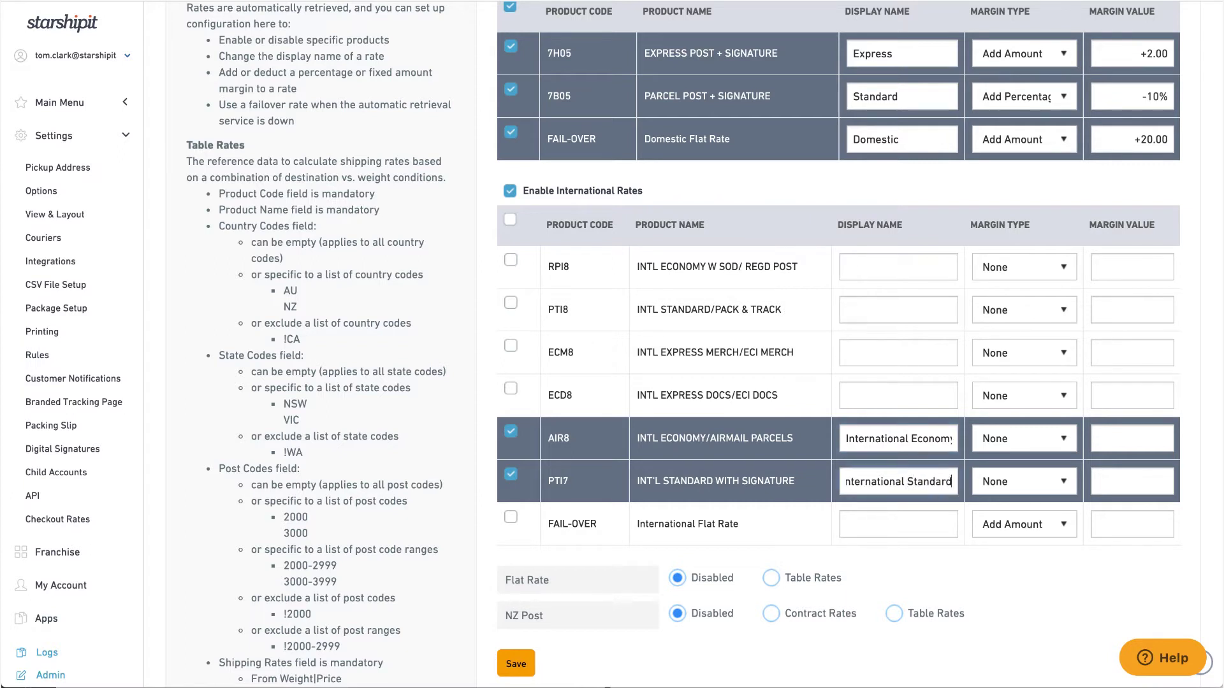
- Add an international fail-over rate named International with a +50 margin, and save
left_click(510, 517)
left_click(898, 524)
type("International")
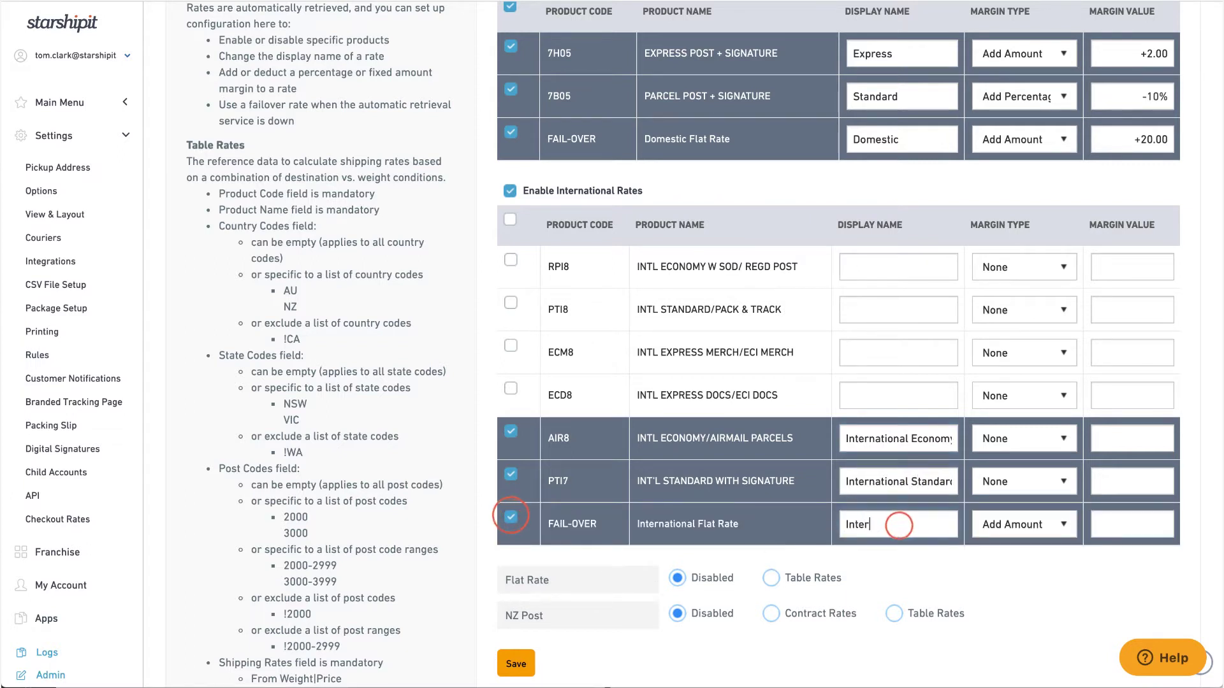
left_click(1117, 519)
type("50")
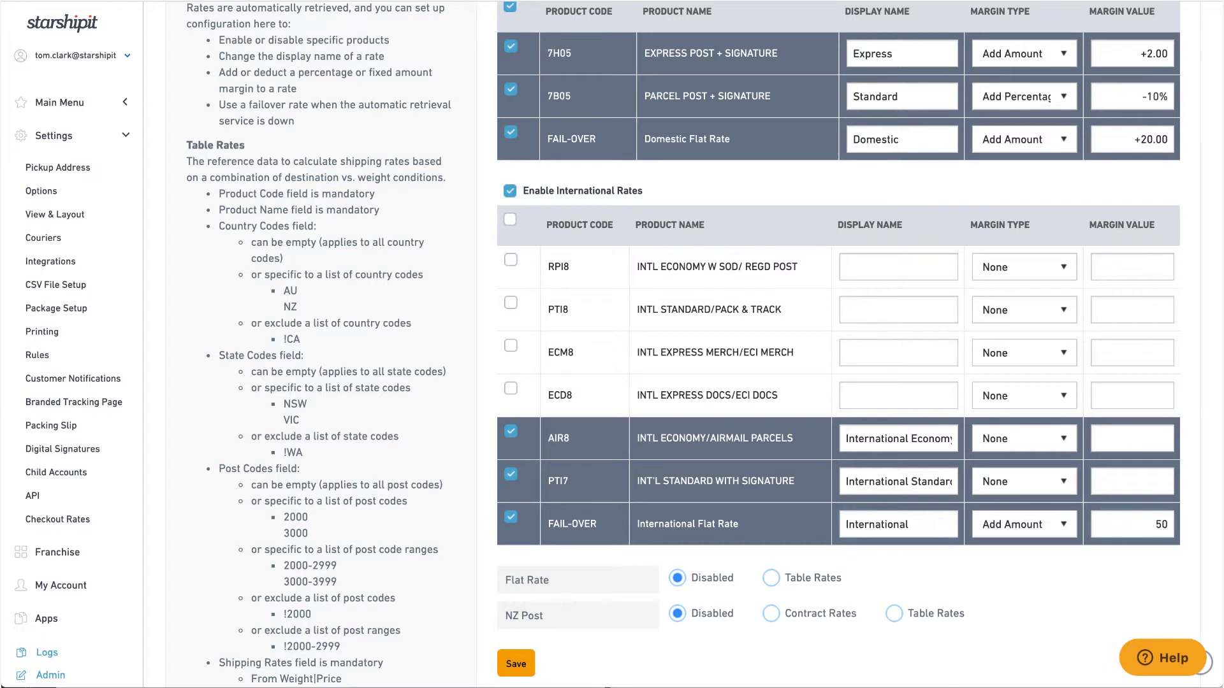
left_click(514, 665)
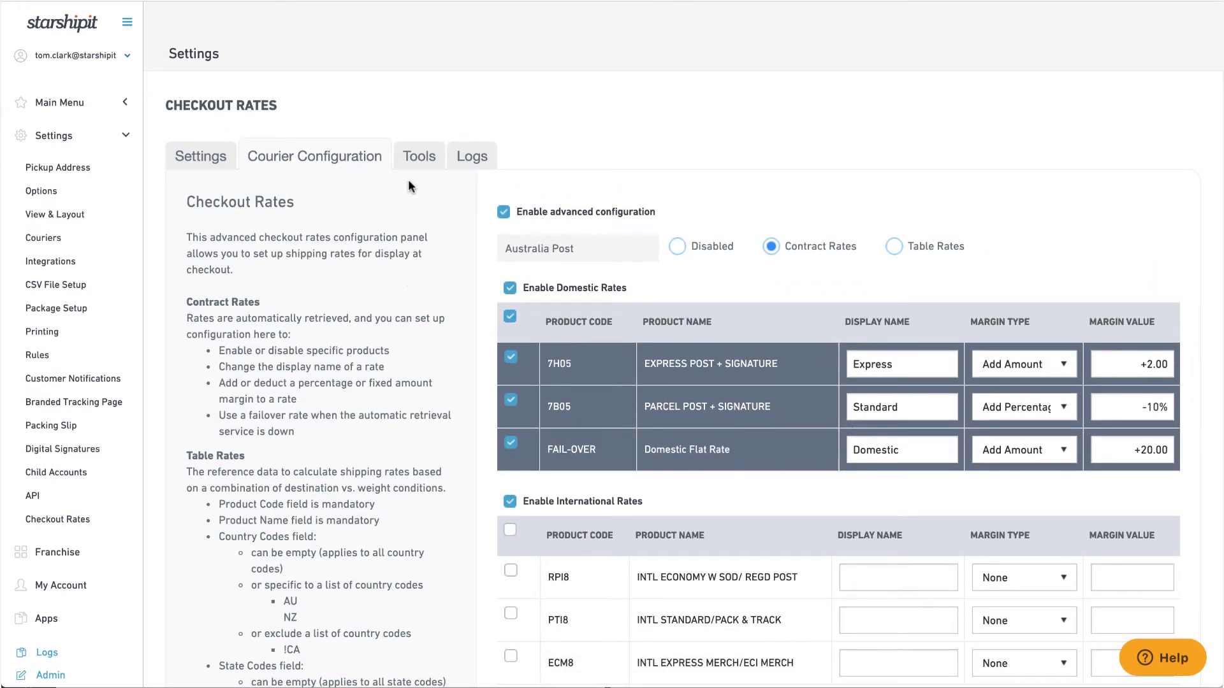
left_click(411, 156)
left_click(616, 259)
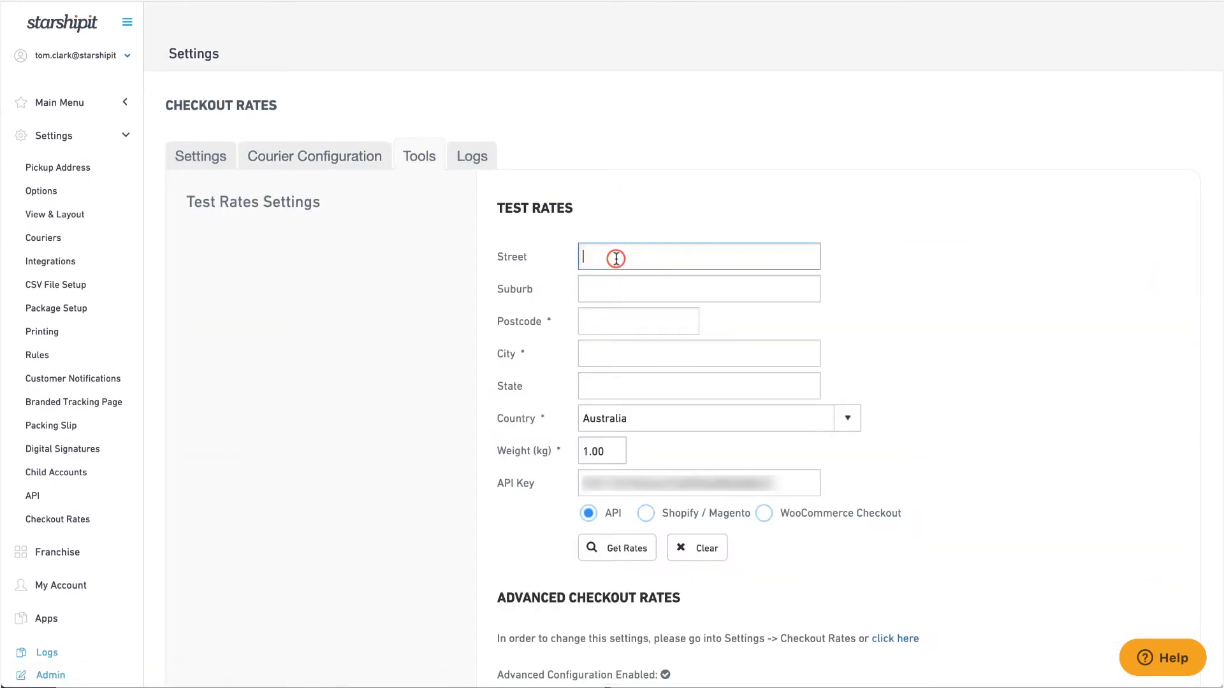
type("10 geo")
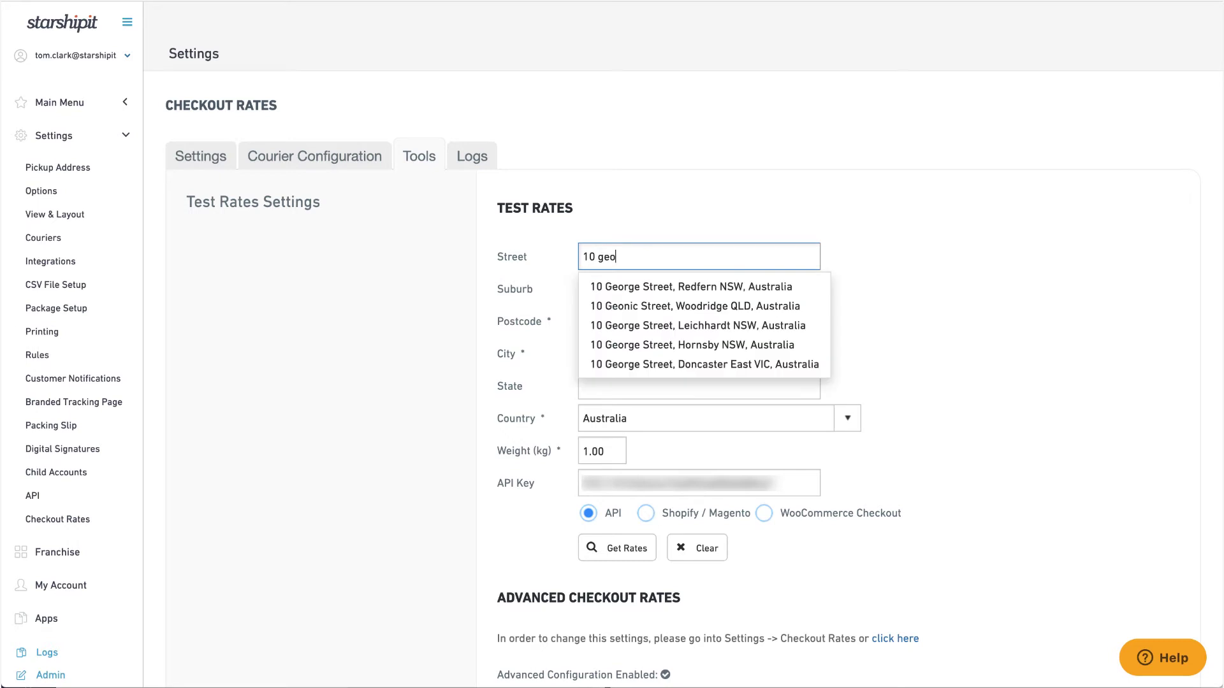
left_click(650, 286)
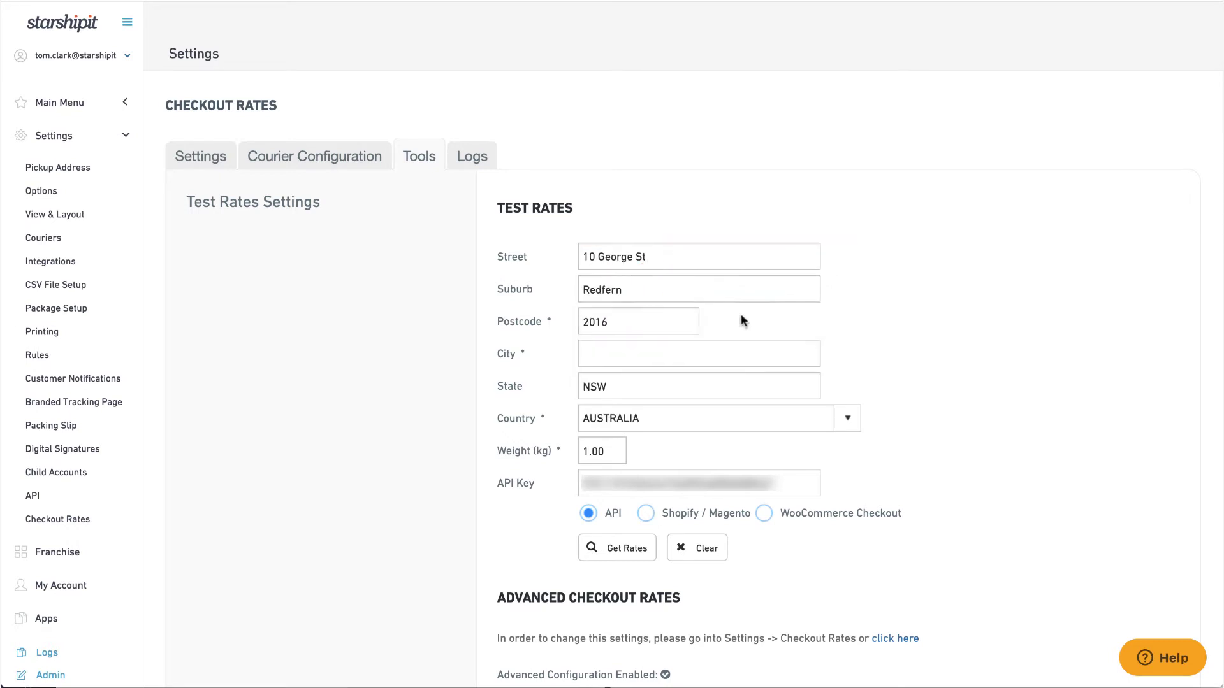
left_click(622, 555)
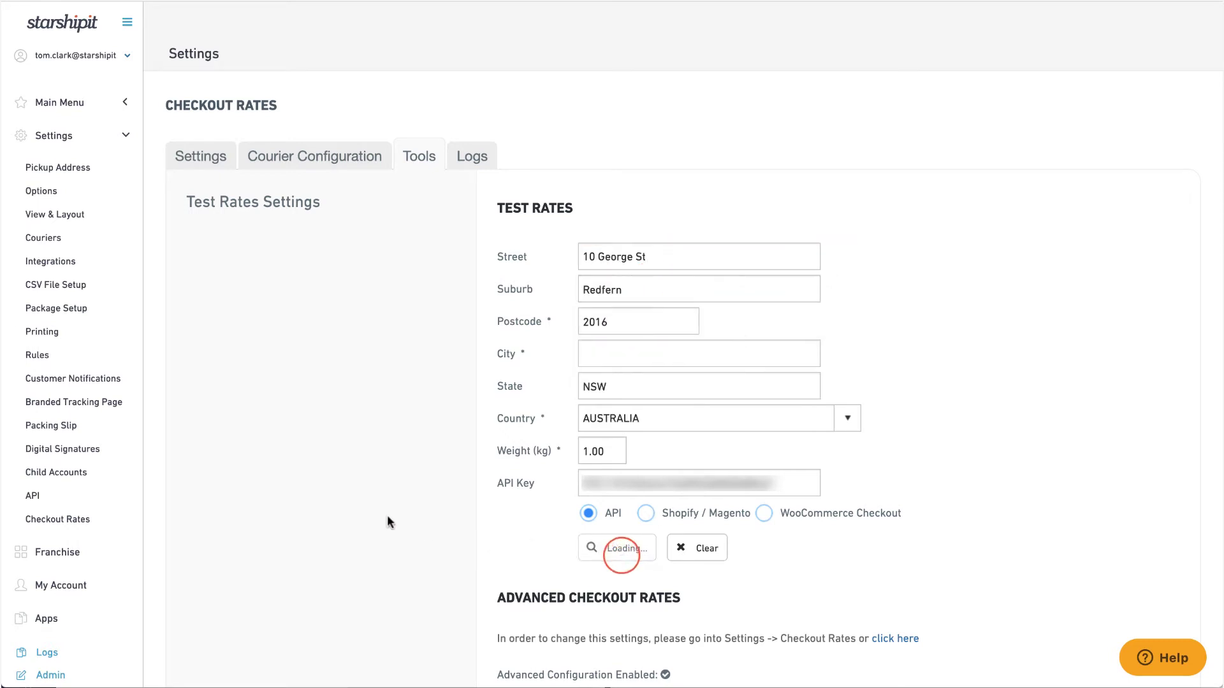
scroll(389, 520, "down", 5)
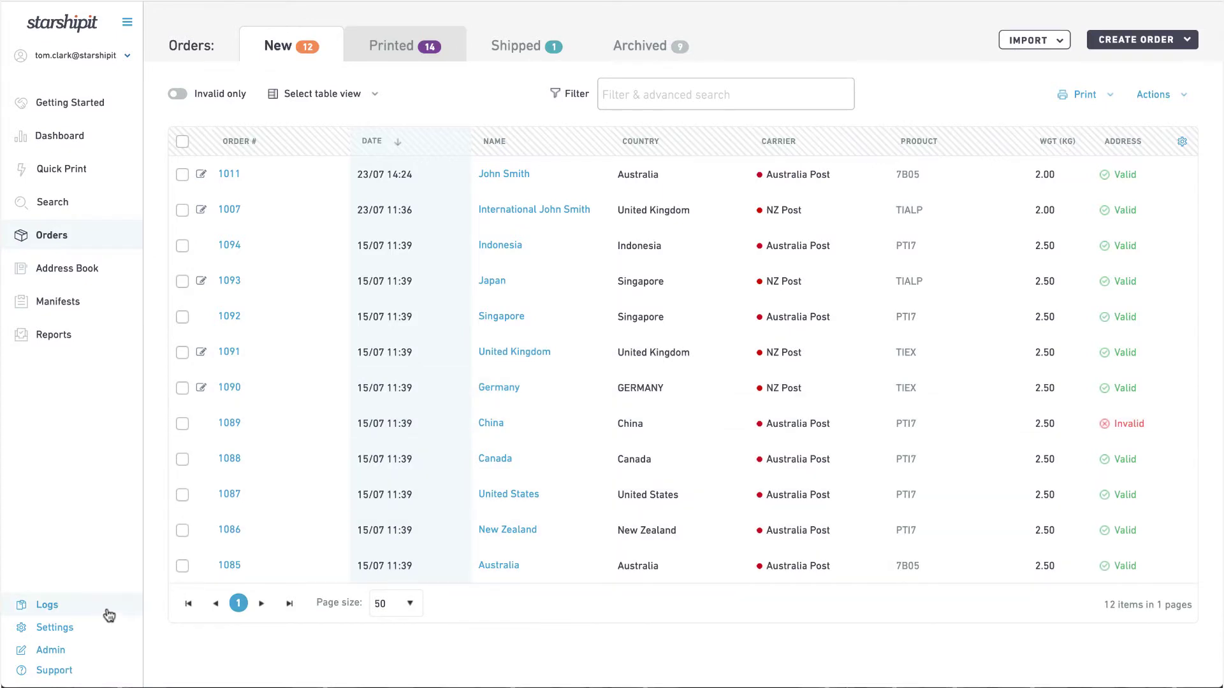
- Enable advanced checkout-rate configuration and set the Flat Rate courier to Table Rates
left_click(66, 621)
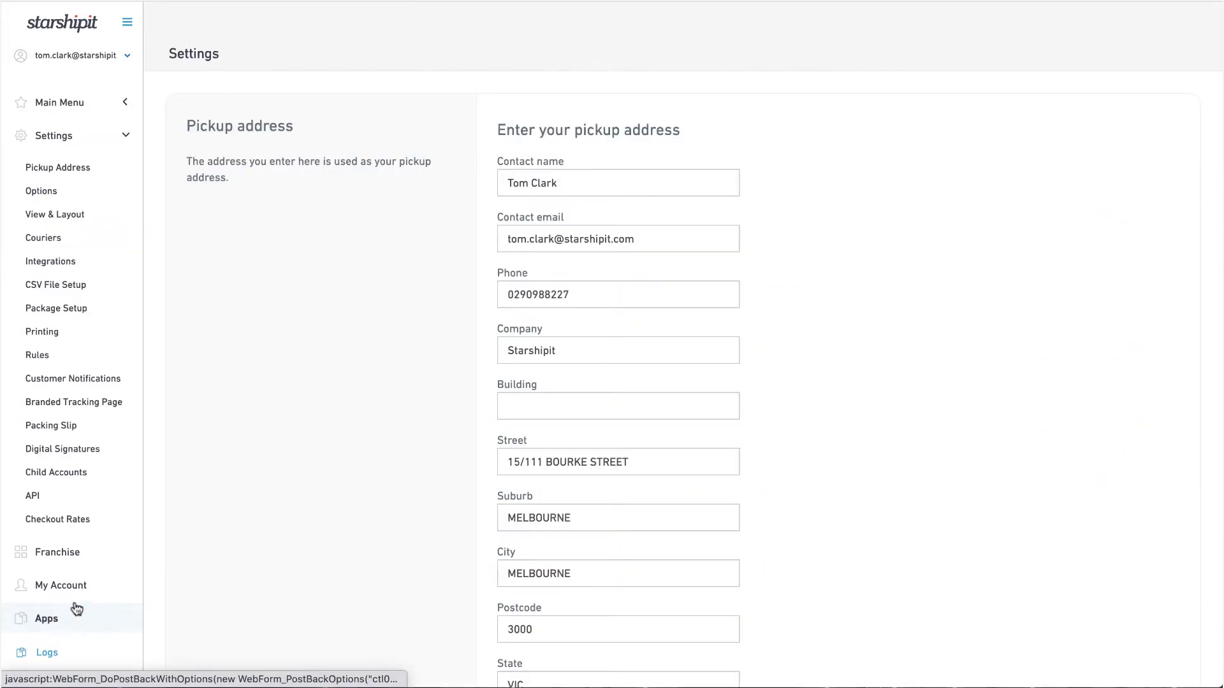
left_click(76, 523)
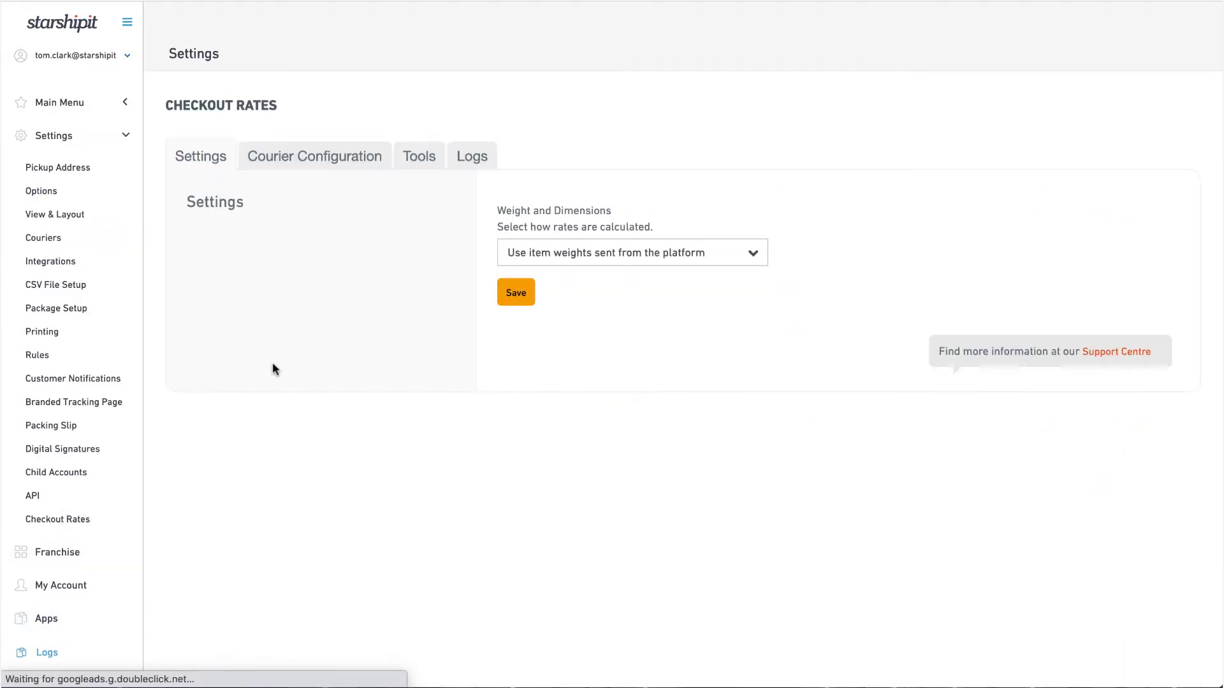
left_click(350, 156)
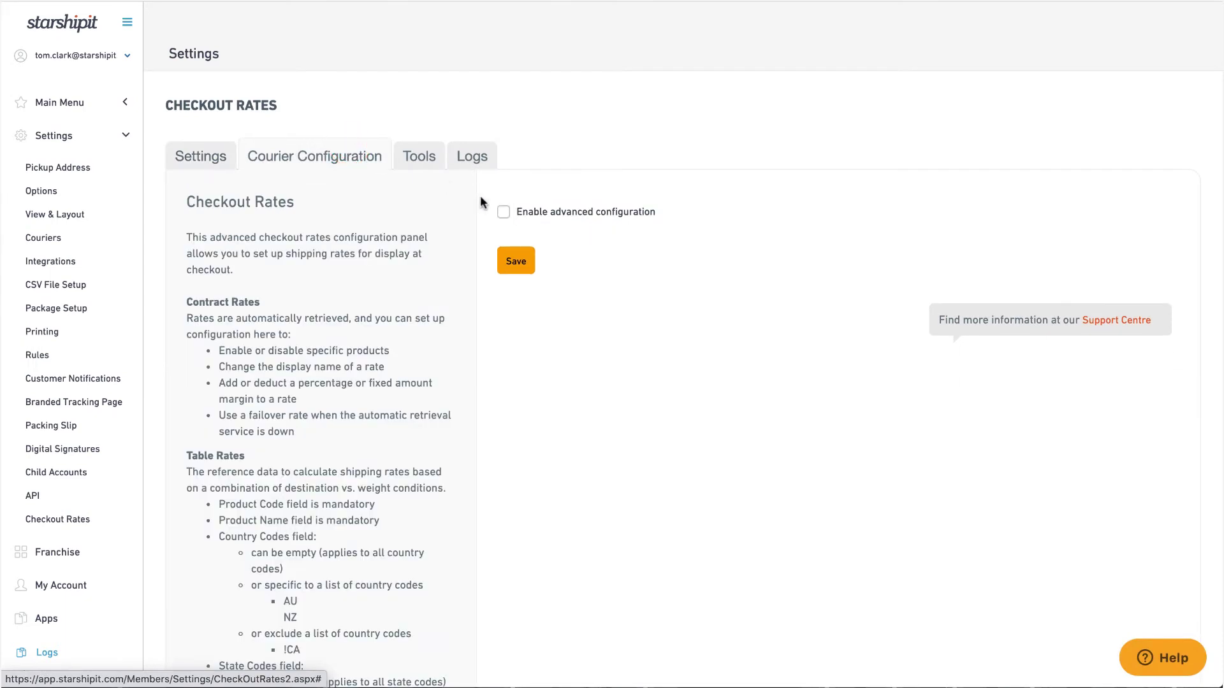
left_click(500, 213)
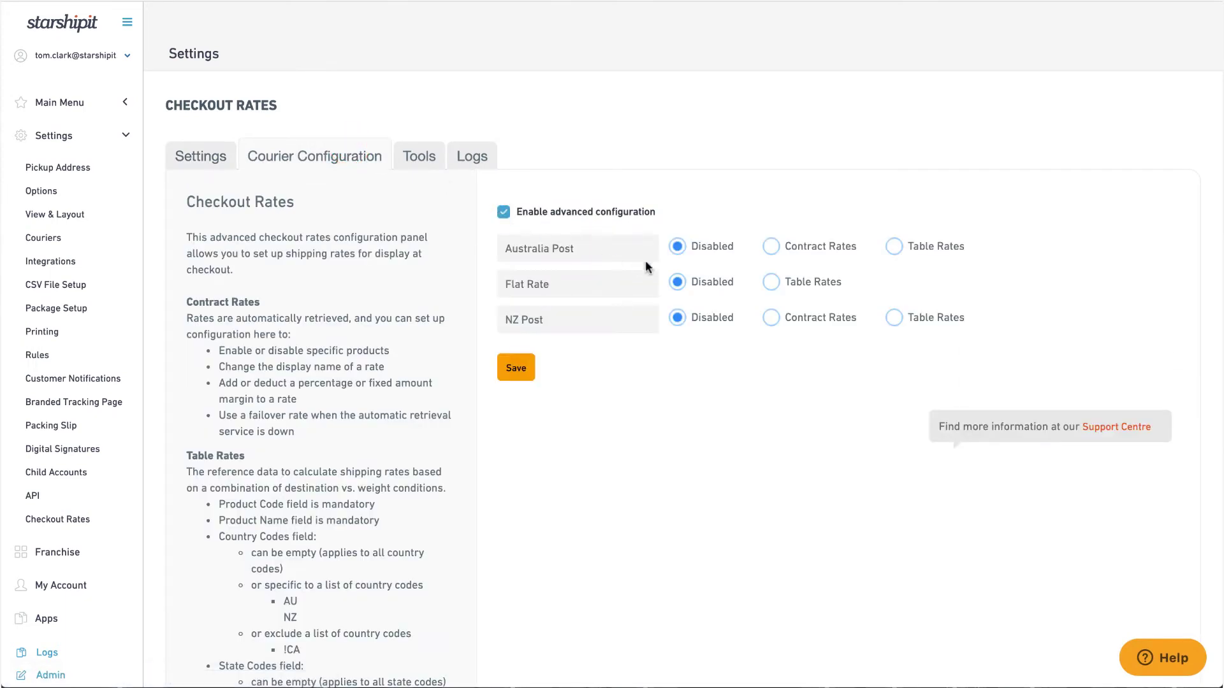
left_click(768, 285)
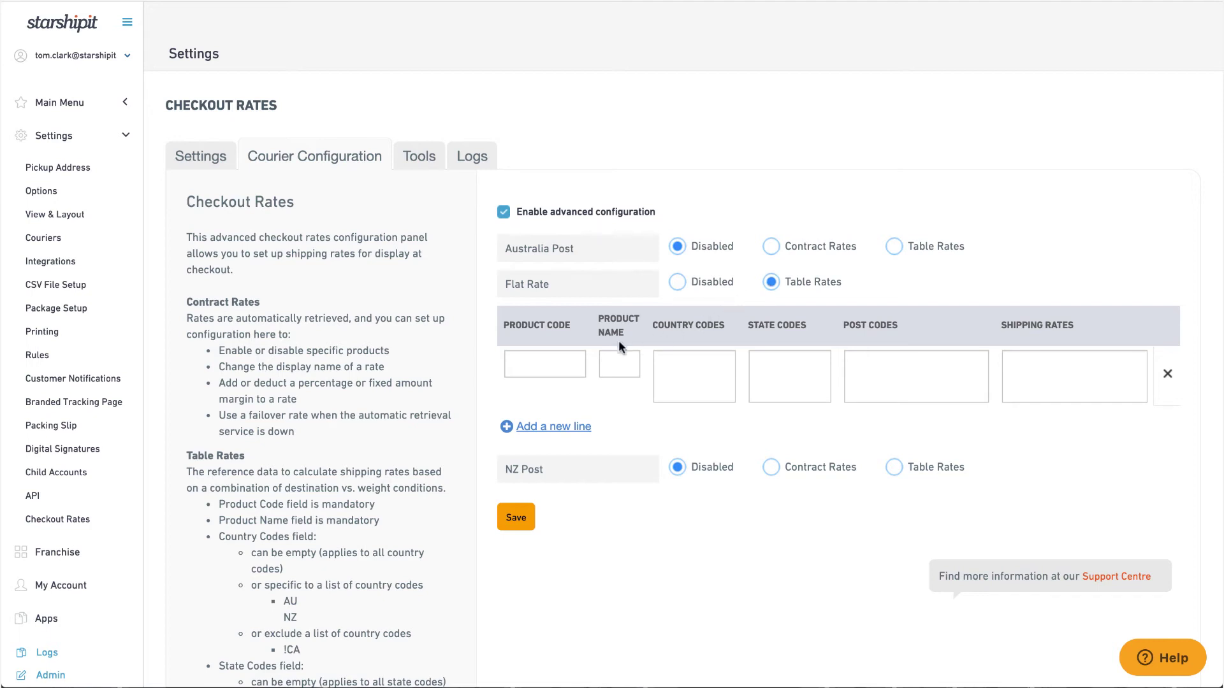
- Fill the first flat-rate line with code 1, name Domestic, country AU
left_click(557, 355)
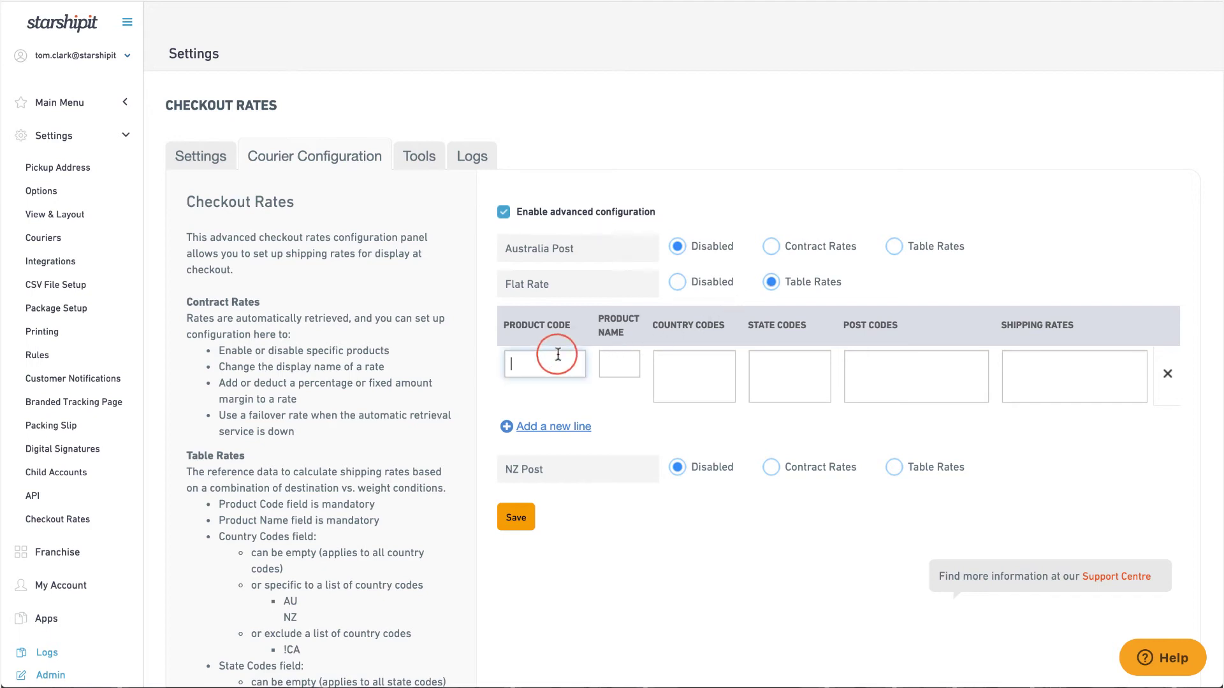
type("1")
left_click(614, 365)
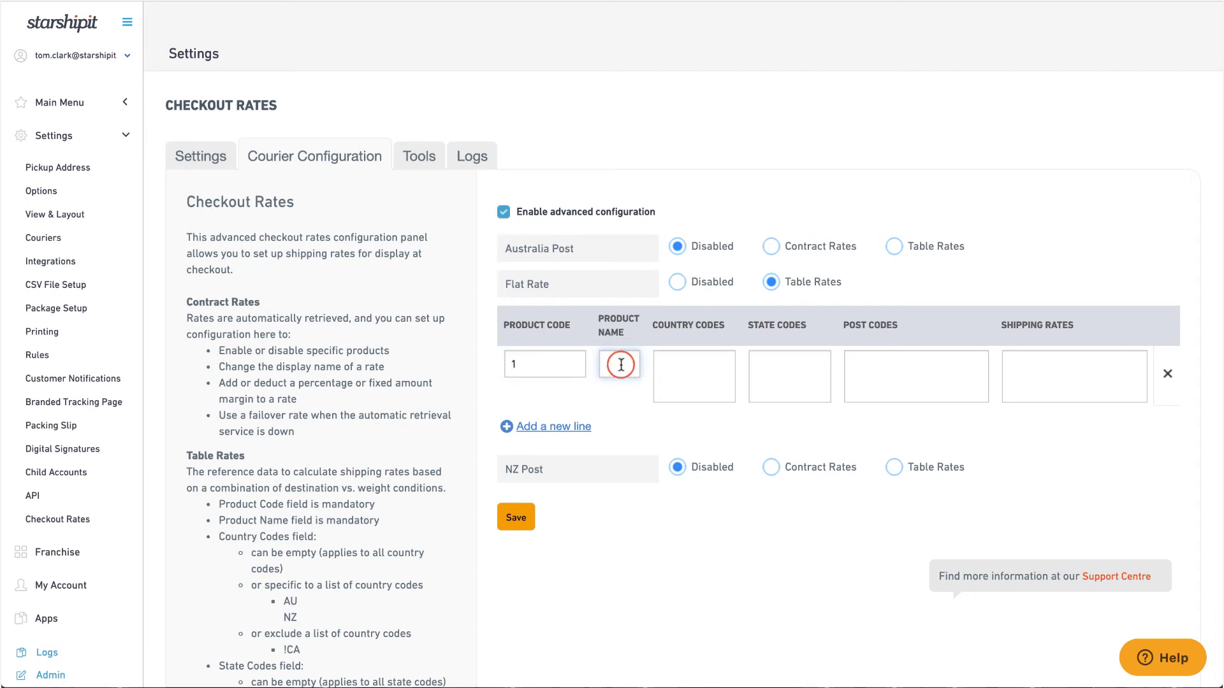
type("ic")
left_click(699, 366)
type("AU")
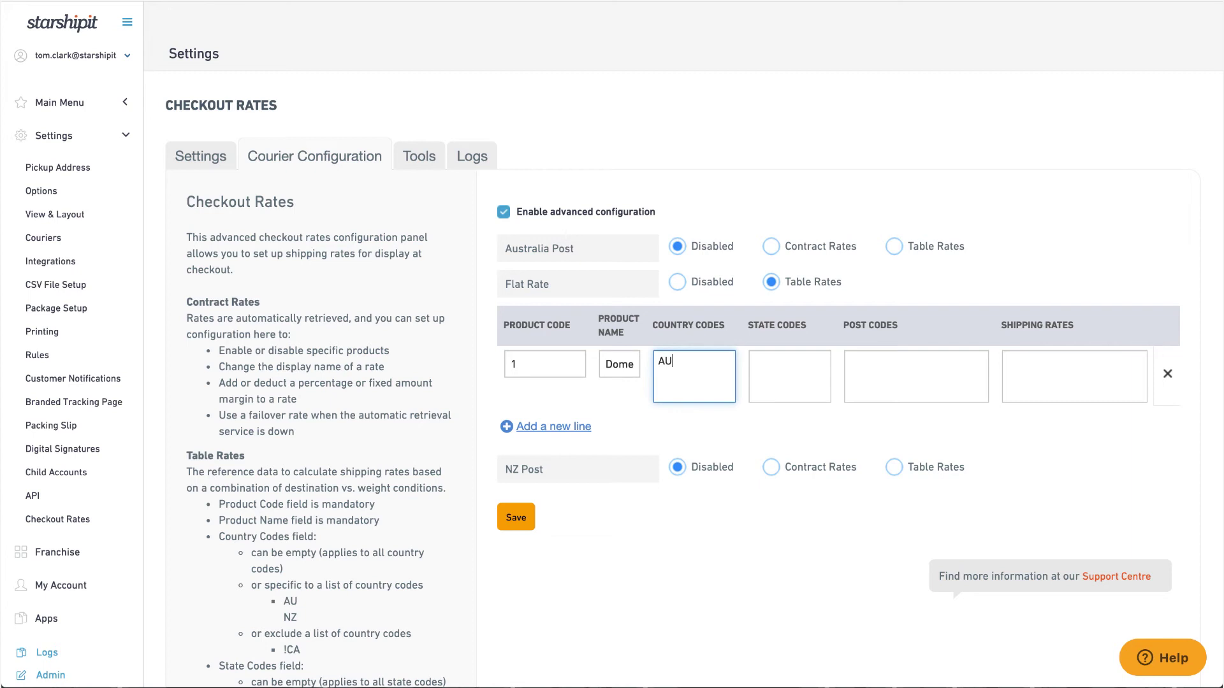
- Add a second line with code 2, name International, countries !AU, and begin Domestic shipping rates at 5
left_click(506, 425)
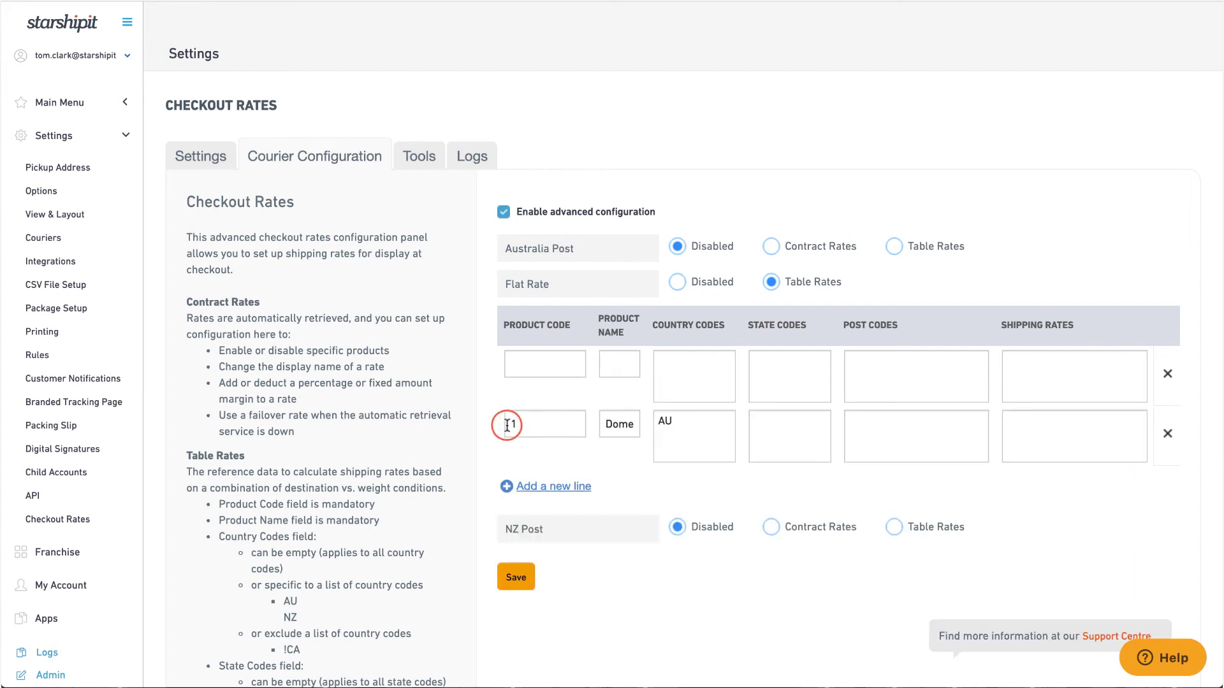
left_click(528, 360)
type("2")
left_click(613, 362)
type("International")
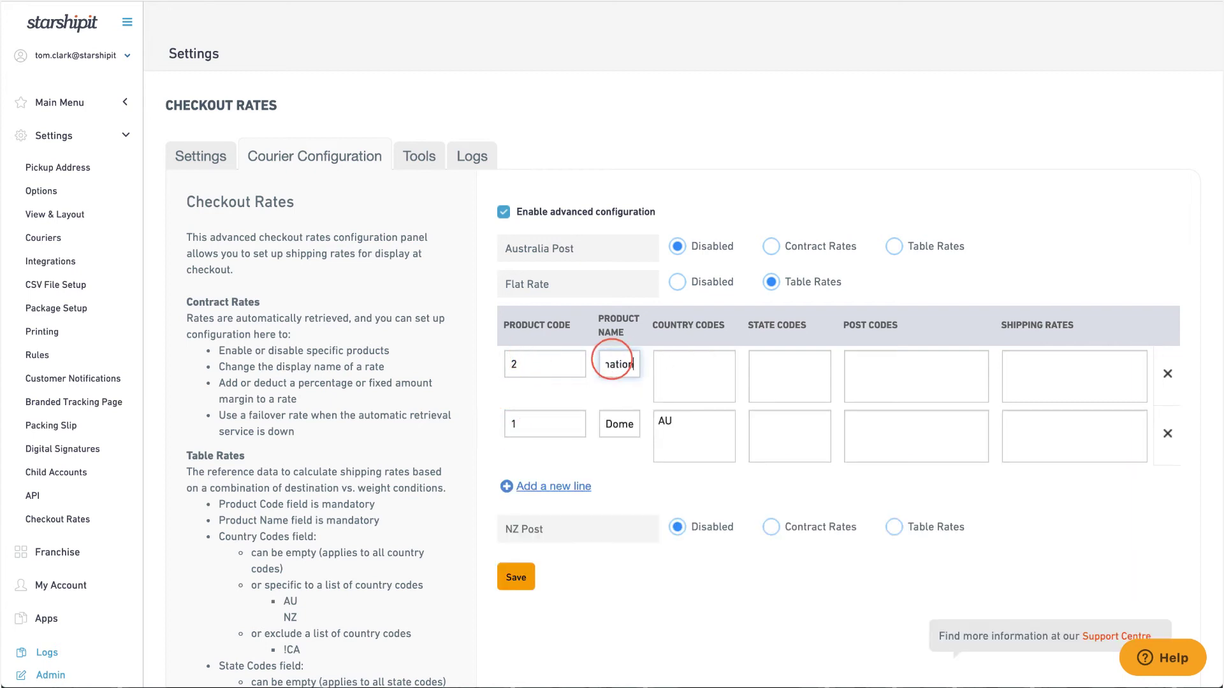
left_click(680, 357)
type("!AU")
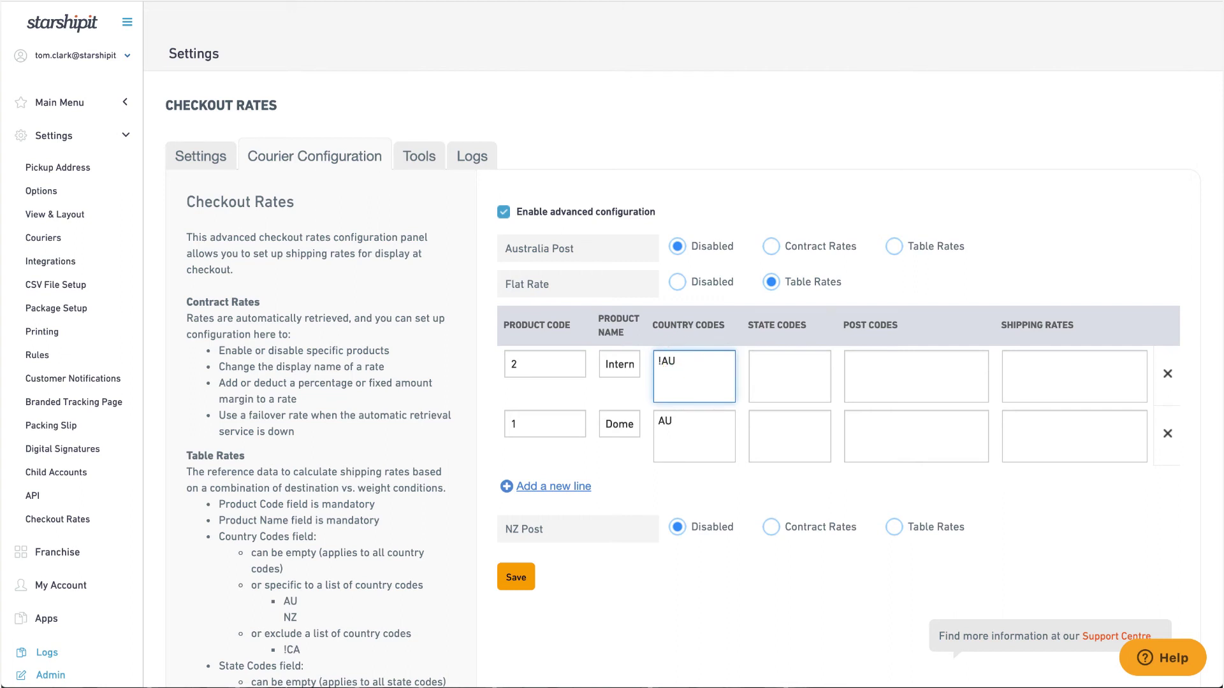
left_click(1038, 430)
type("5|6.50")
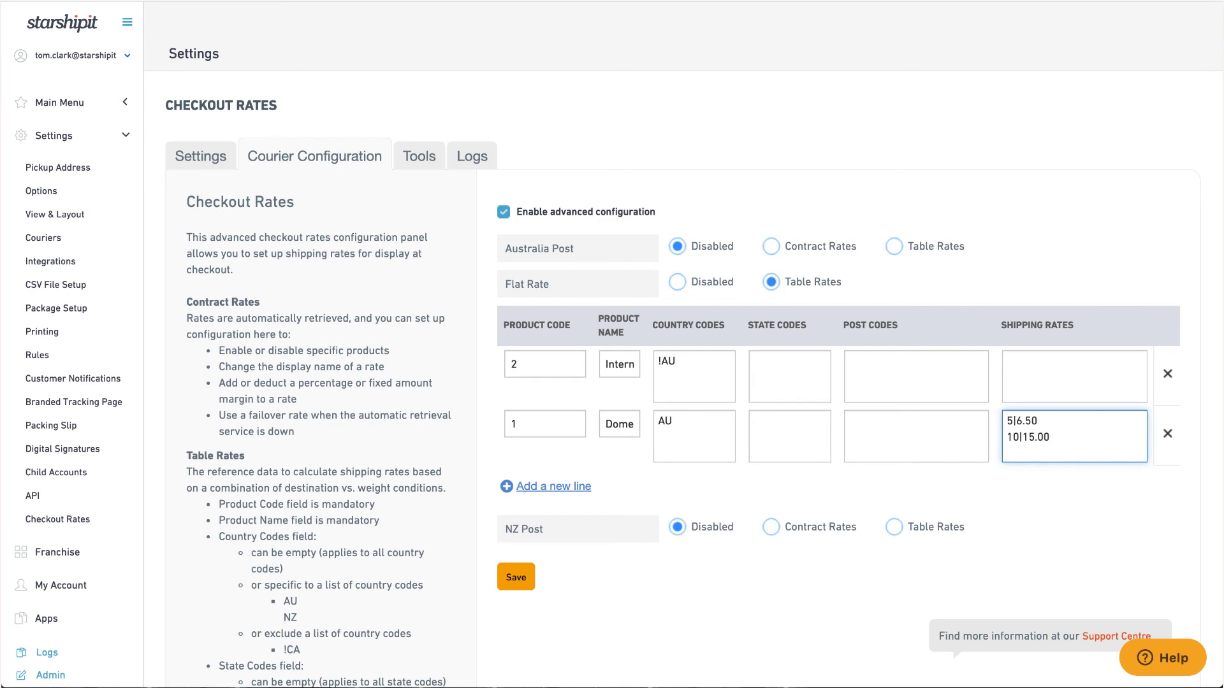
- Finish the Domestic rates with 20|22.00 and copy them into the International line
type("20|22.00")
left_click_drag(1057, 455, 1004, 418)
key("ctrl+c")
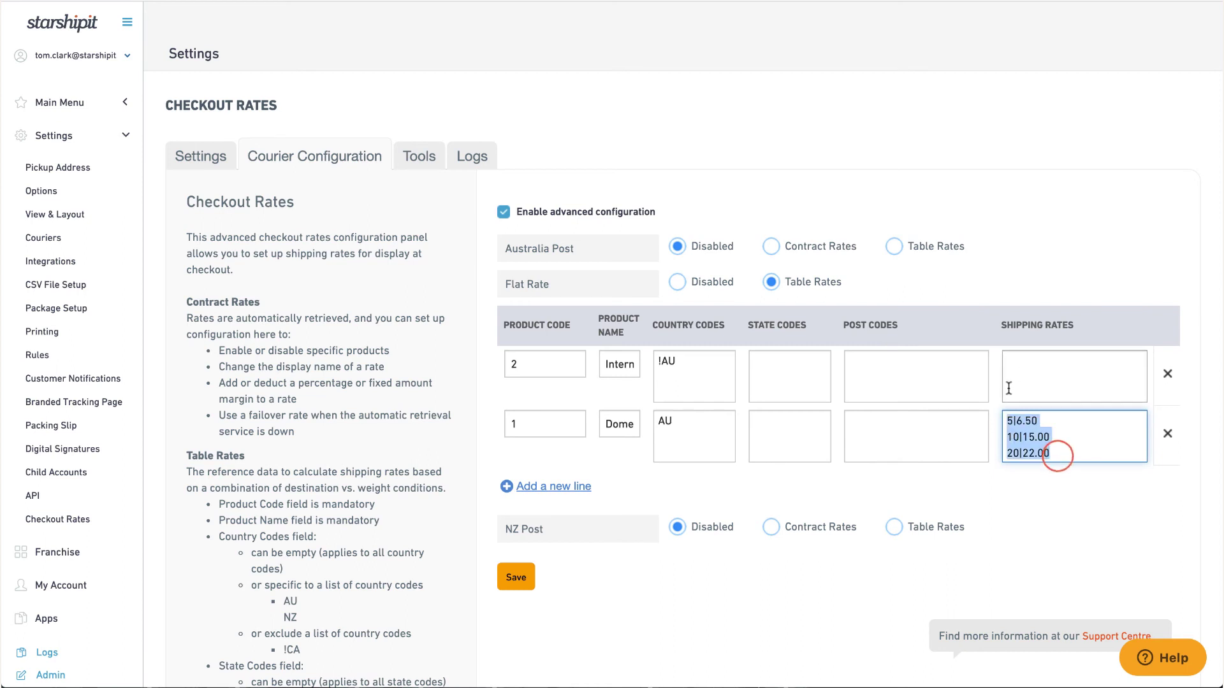
left_click(1030, 370)
key("ctrl+v")
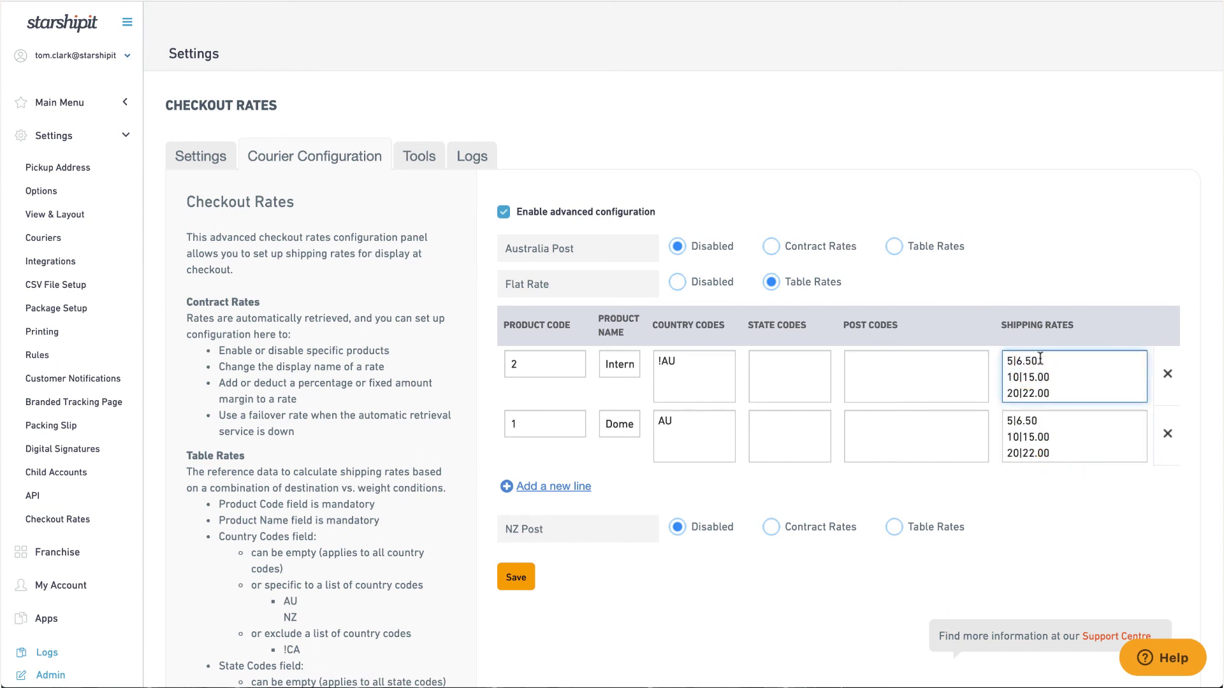
- Change the International prices to 15, 25.00 and 45.00, then save the flat-rate table
double_click(1040, 359)
type("15")
left_click(1029, 374)
key("BackSpace")
type("2")
left_click(1035, 390)
key("BackSpace")
type("5")
left_click(527, 577)
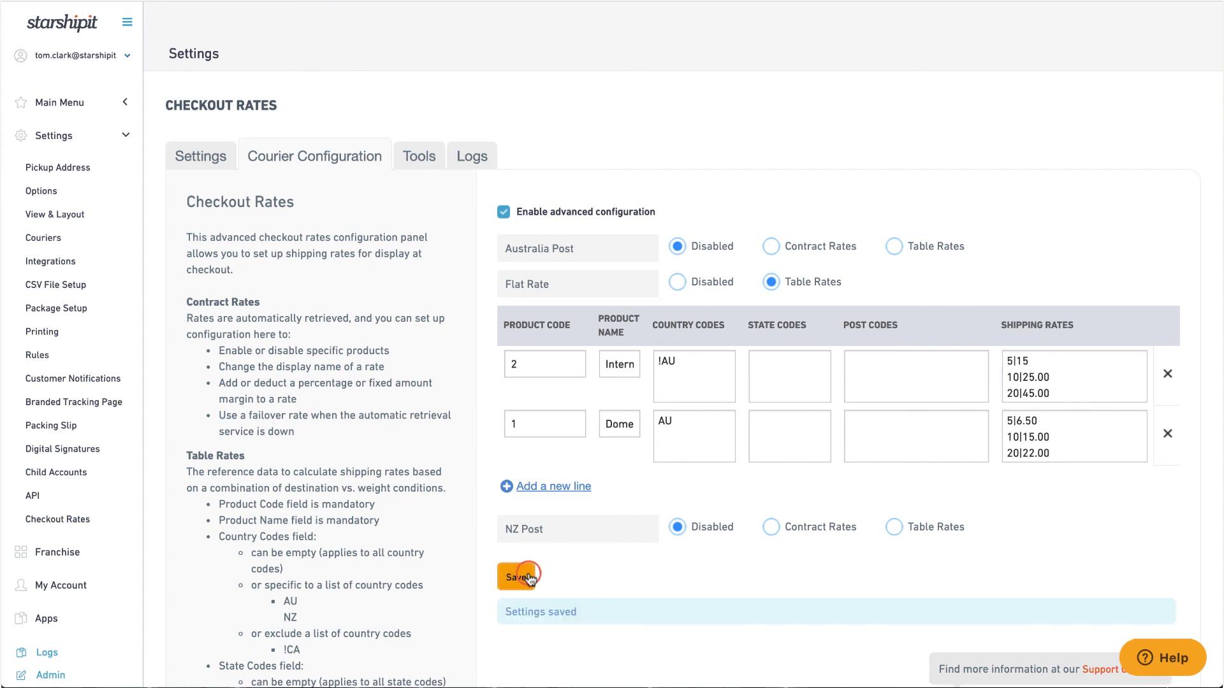